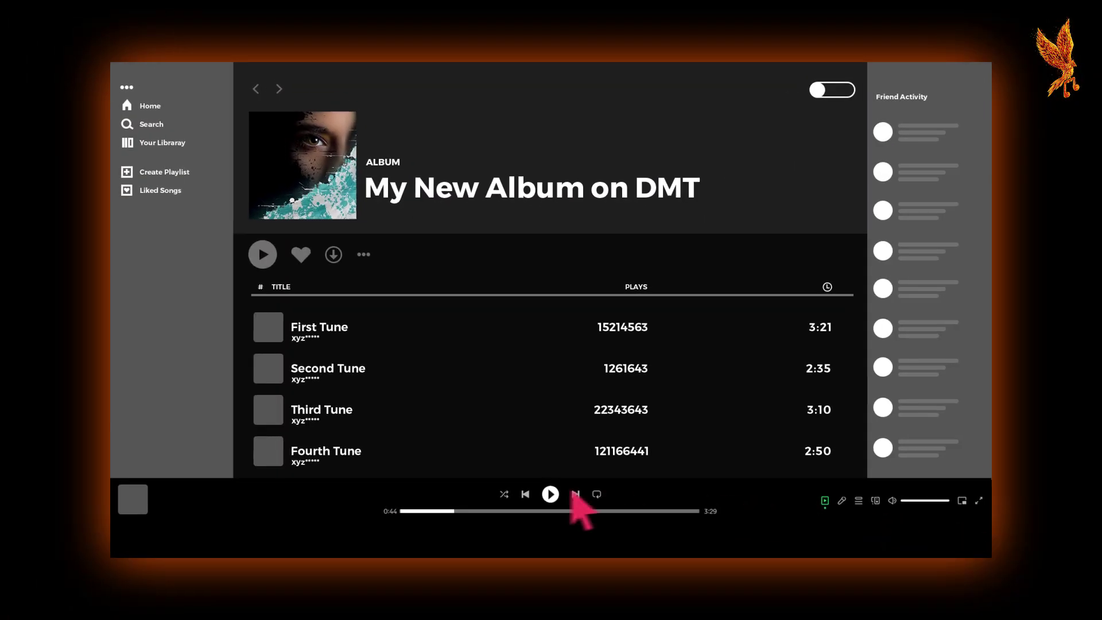
# Like the album My New Album on DMT in Spotify and show its more-options menu.
pyautogui.click(302, 256)
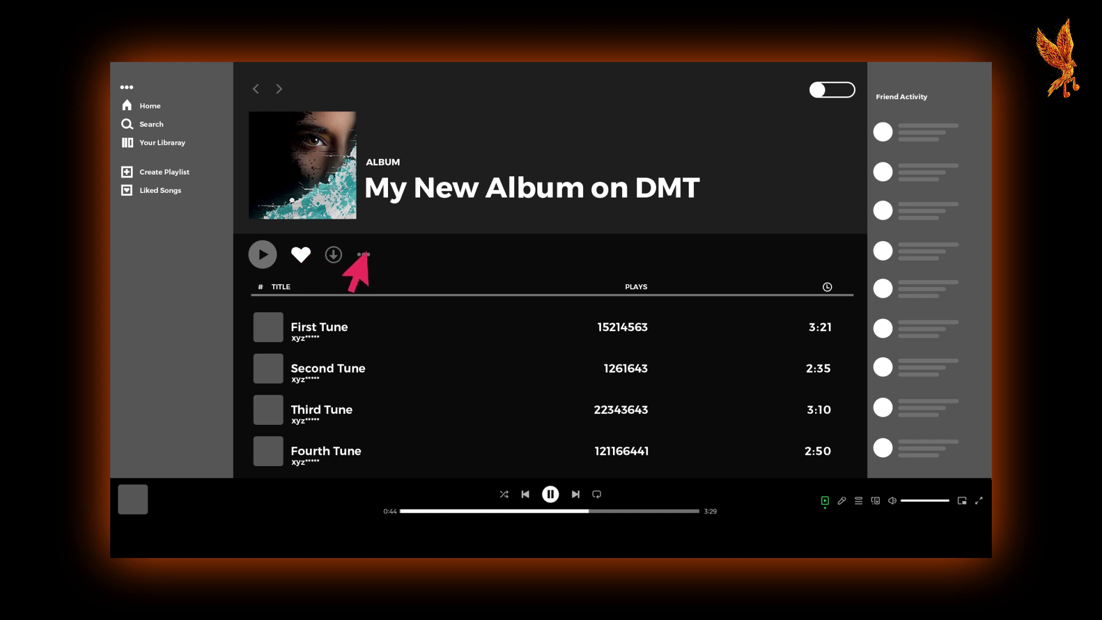
pyautogui.click(363, 255)
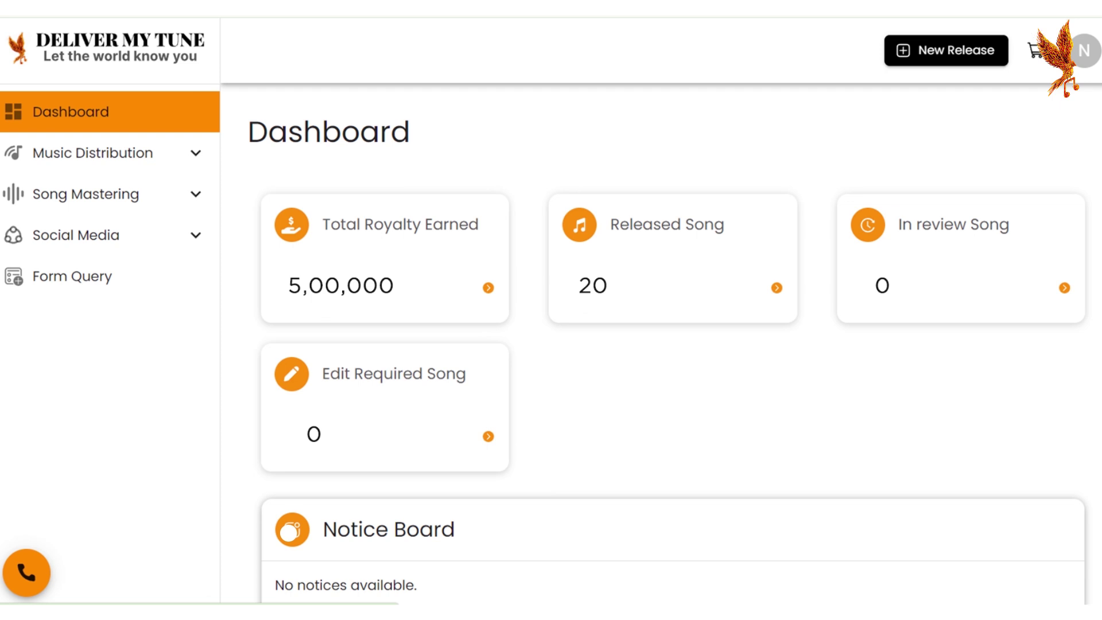
# Go to Form Query and start filling the Editorial Pitch form for Alex's 'Pretty Lady'.
pyautogui.click(103, 287)
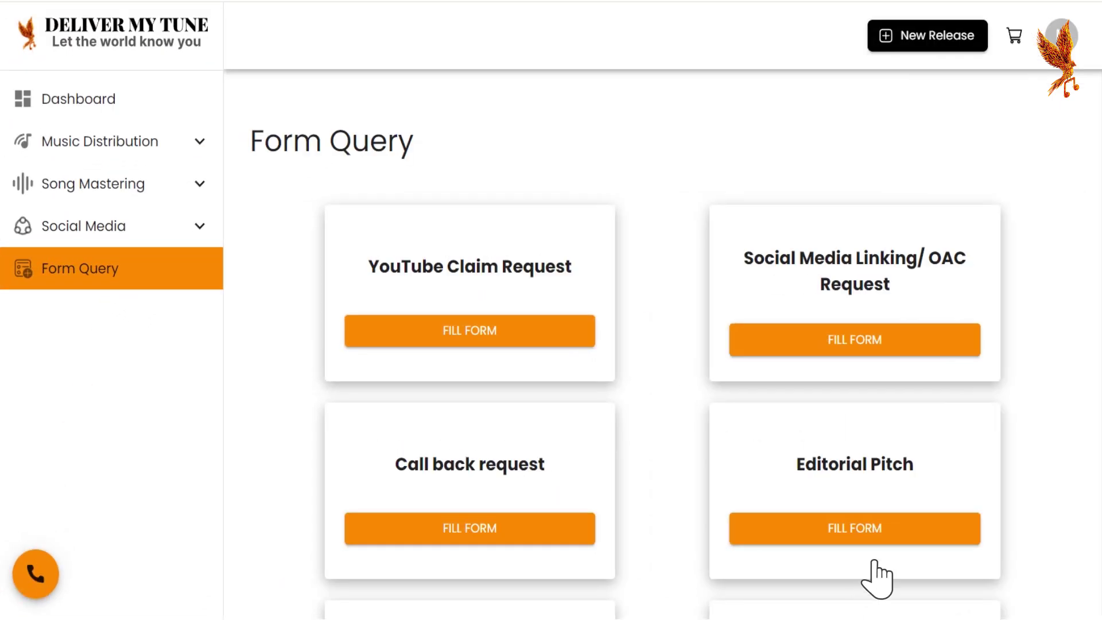
pyautogui.click(894, 533)
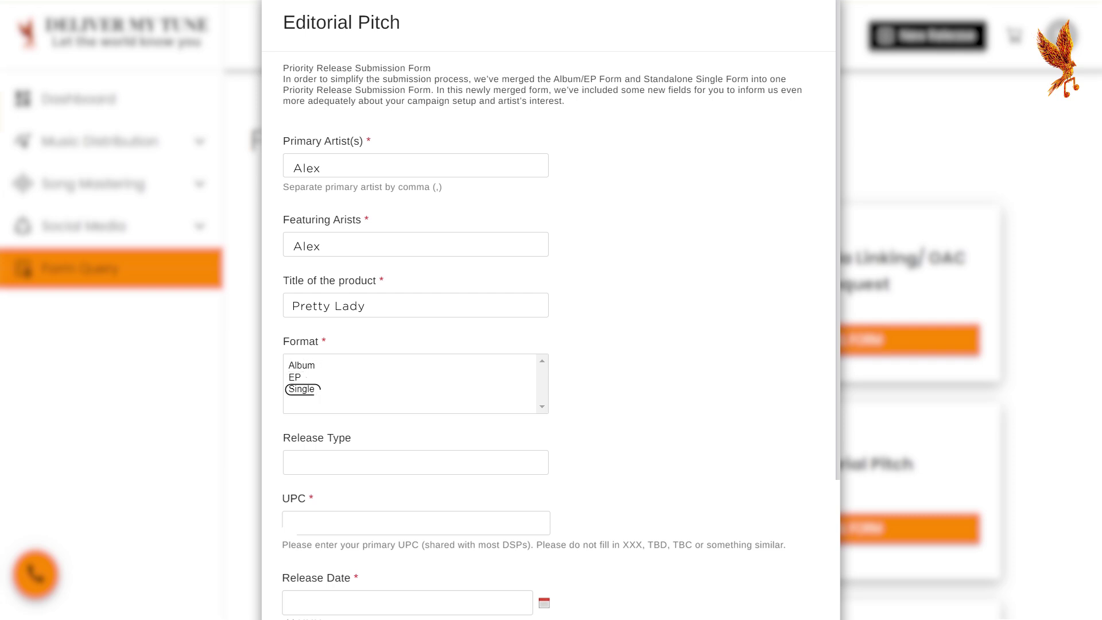
pyautogui.write('Remixes')
pyautogui.write(' EP')
pyautogui.write('01')
pyautogui.write('2345678905')
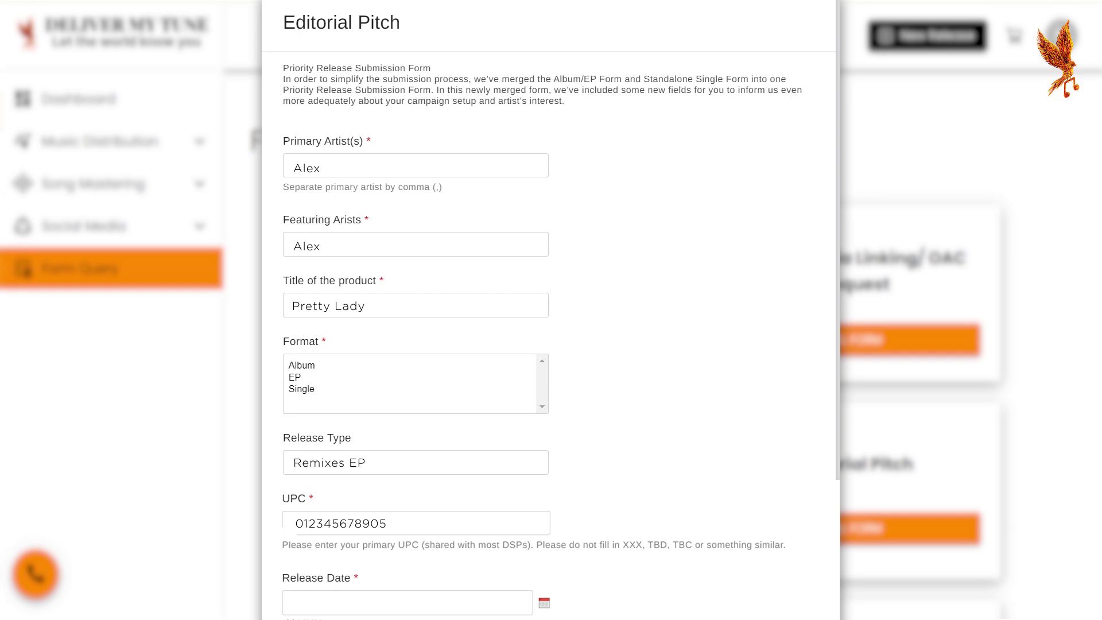
pyautogui.write('20-Sep-2024')
pyautogui.scroll(-2, 552, 310)
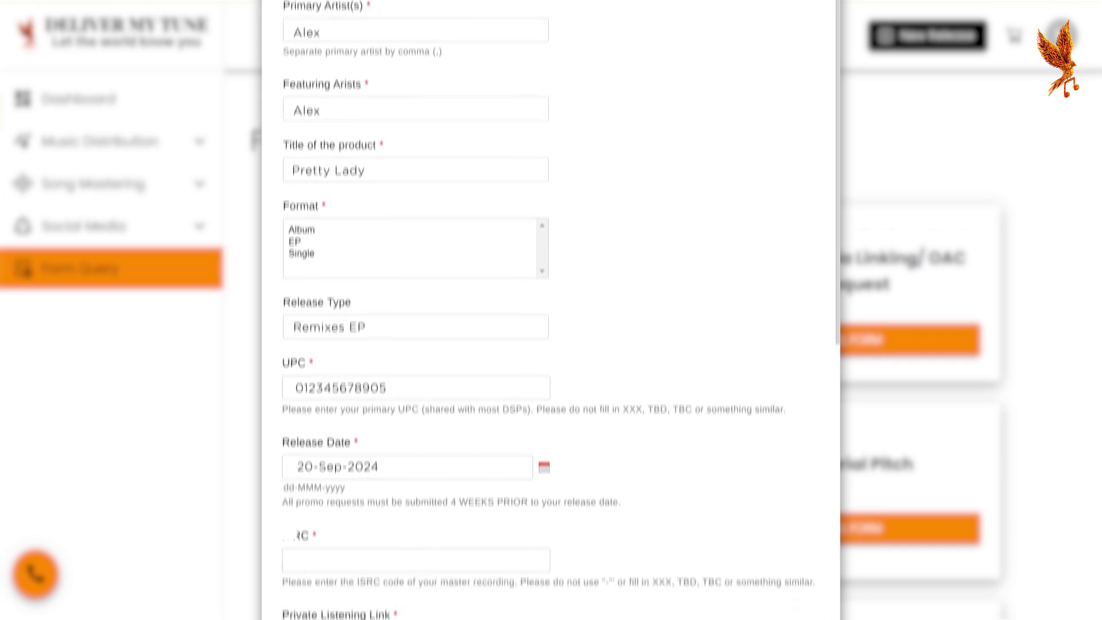
pyautogui.scroll(-2, 551, 310)
pyautogui.write('US-ABC-23-01234')
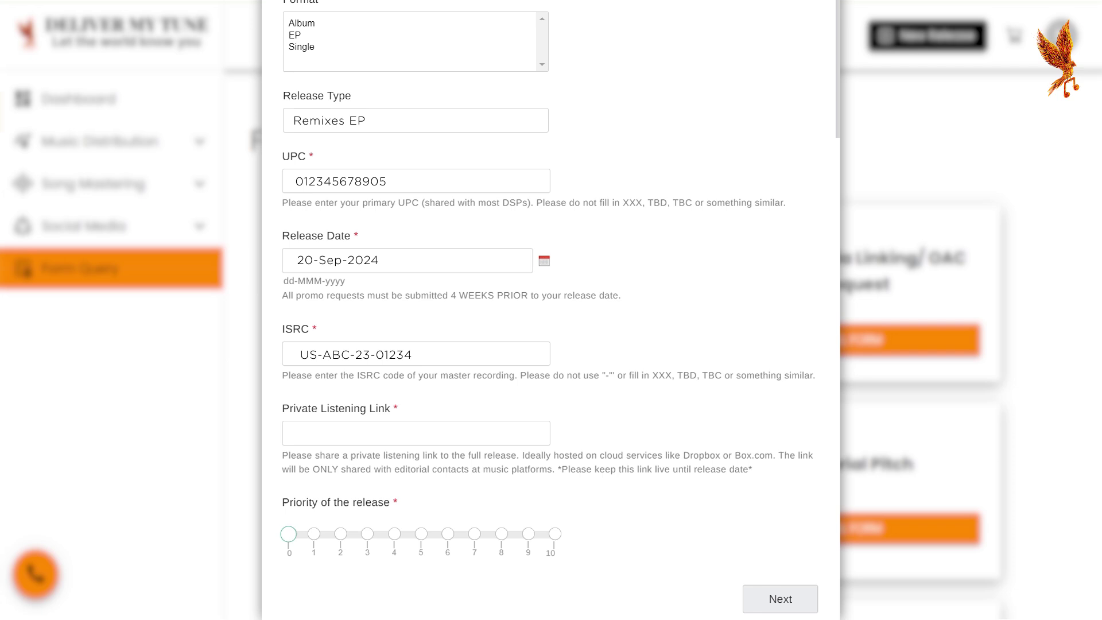
pyautogui.write('https://drive.google.com/drive/u/0/h')
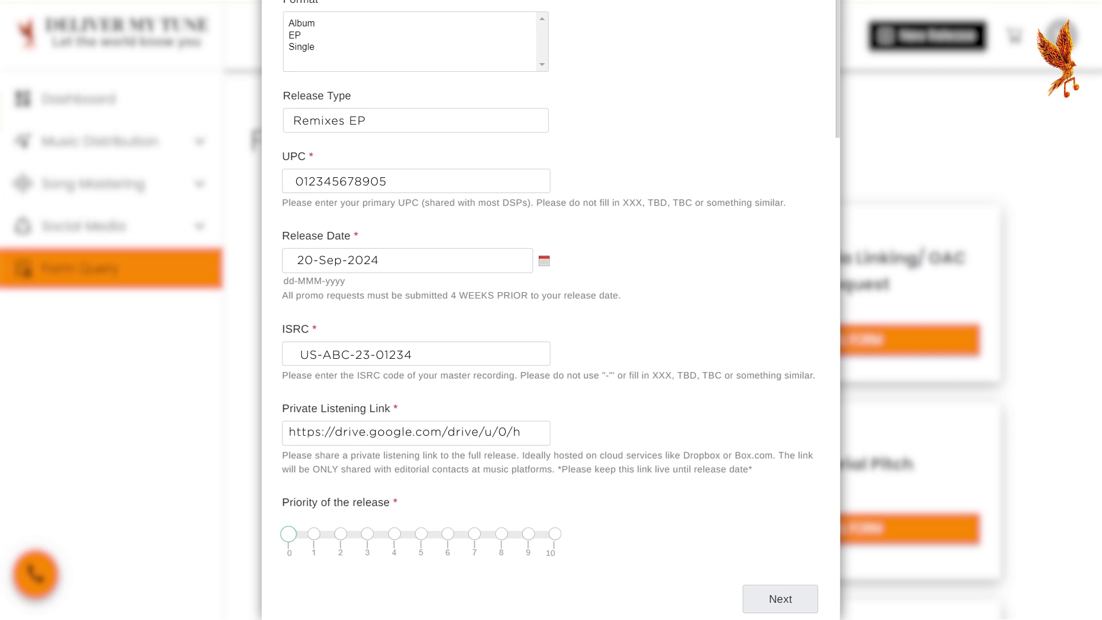
pyautogui.write('ome')
# Raise the Priority of the release slider step by step toward the maximum of 10.
pyautogui.press('Right')
pyautogui.press('Right')
pyautogui.press('Right')
pyautogui.press('Right')
pyautogui.press('Right')
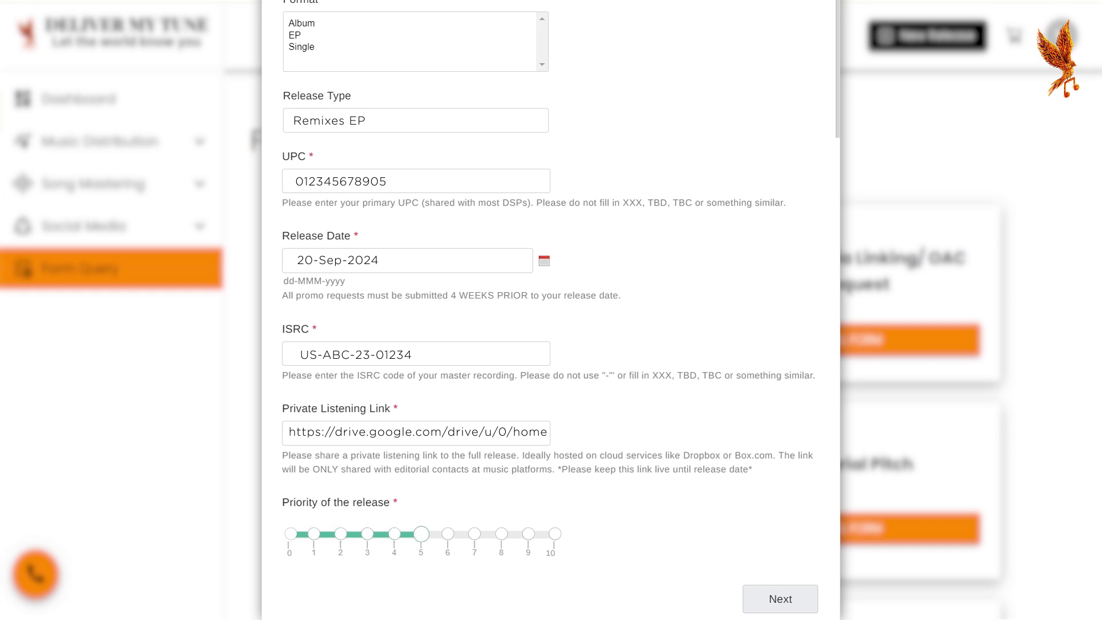
pyautogui.press('Right')
pyautogui.press('Right')
pyautogui.press('Right')
pyautogui.press('Right')
pyautogui.press('Right')
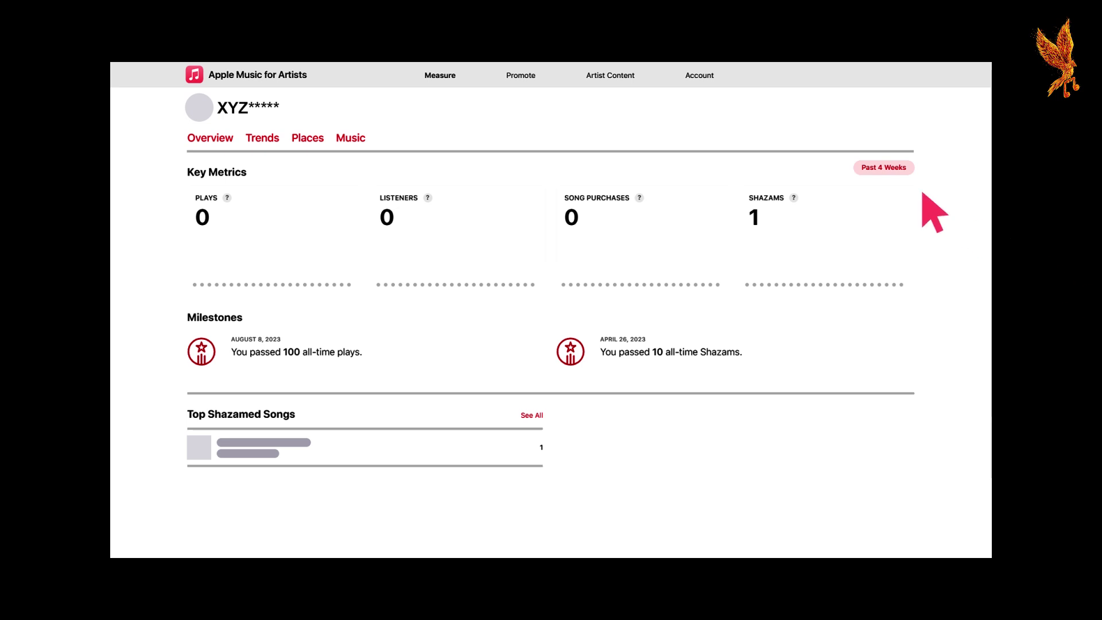
# In Artist Content, add lyrics to the song PAIN and save them for review.
pyautogui.click(611, 75)
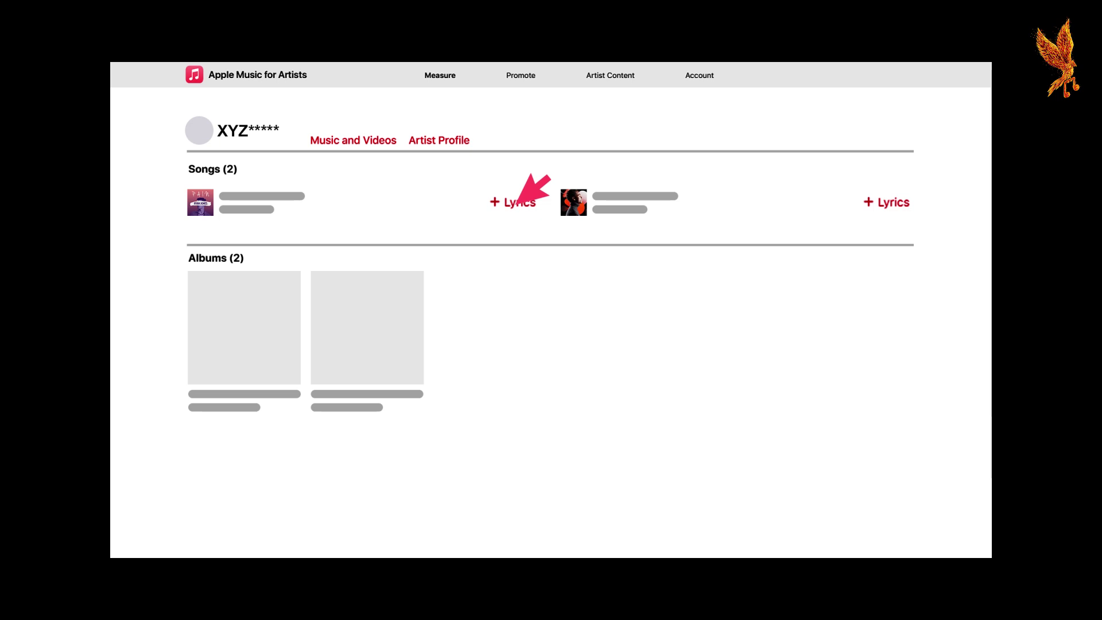
pyautogui.click(517, 203)
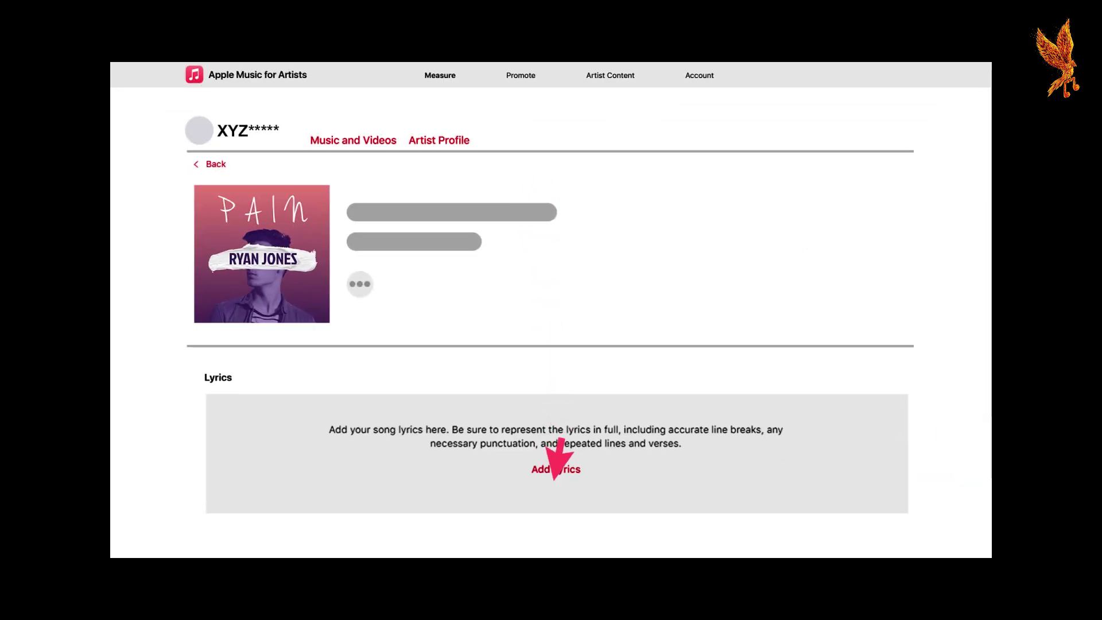
pyautogui.click(558, 469)
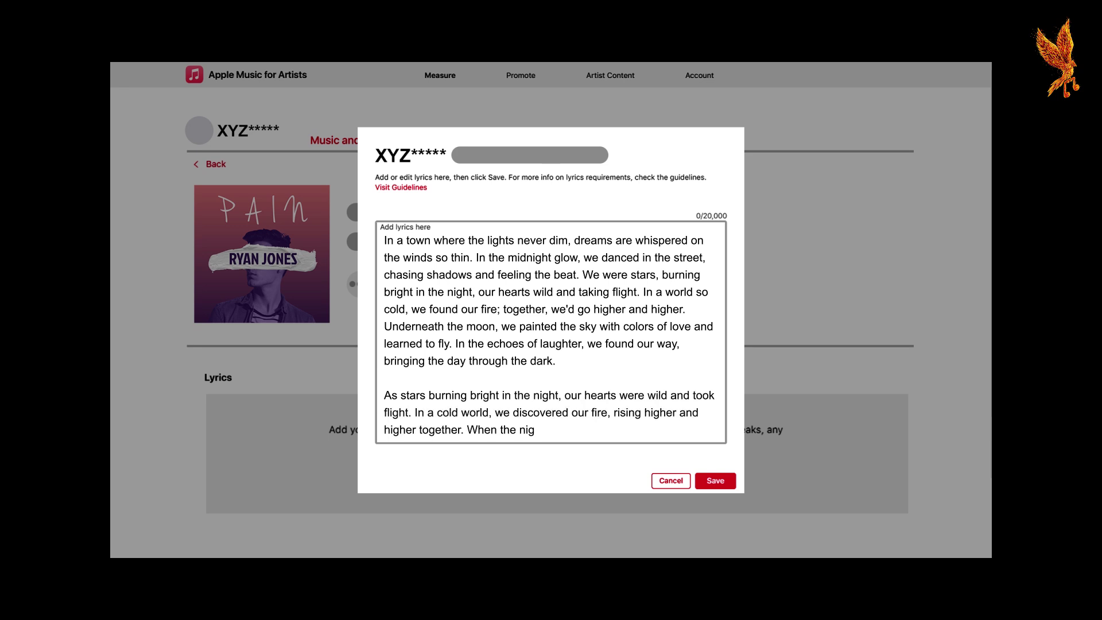
pyautogui.click(717, 483)
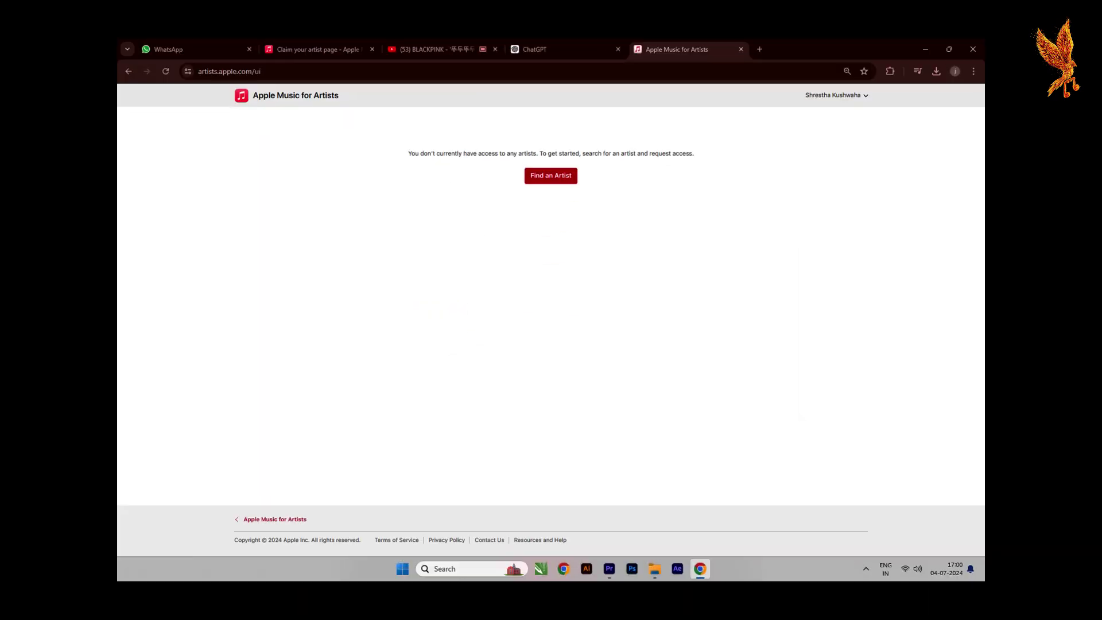
# Find the artist to request access and verify with the Ambra Ke Taare single.
pyautogui.click(560, 176)
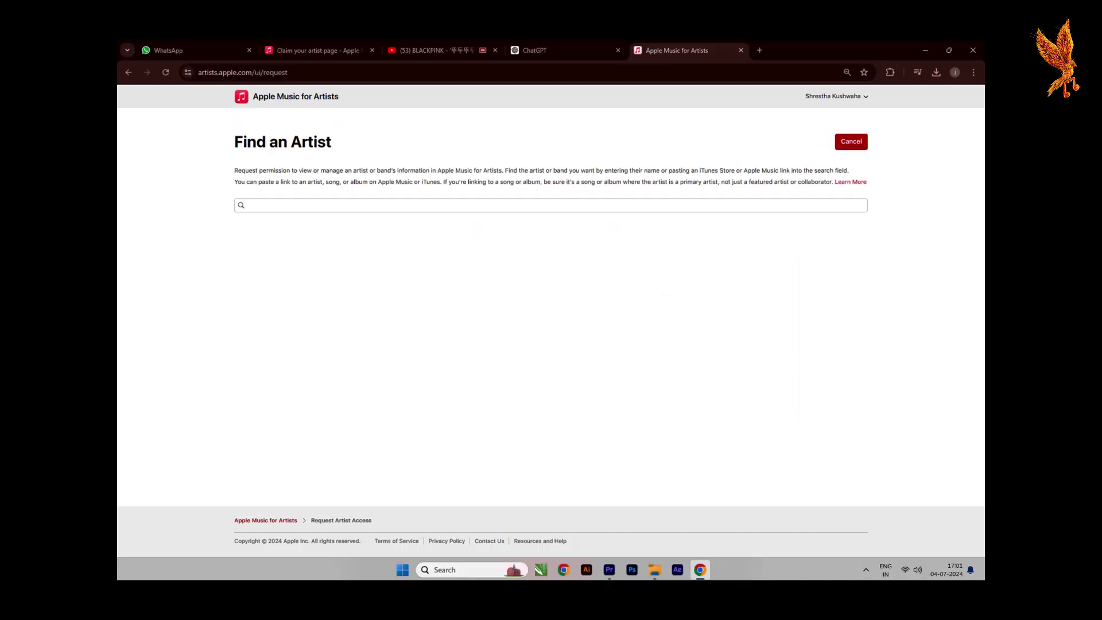
pyautogui.write('**************')
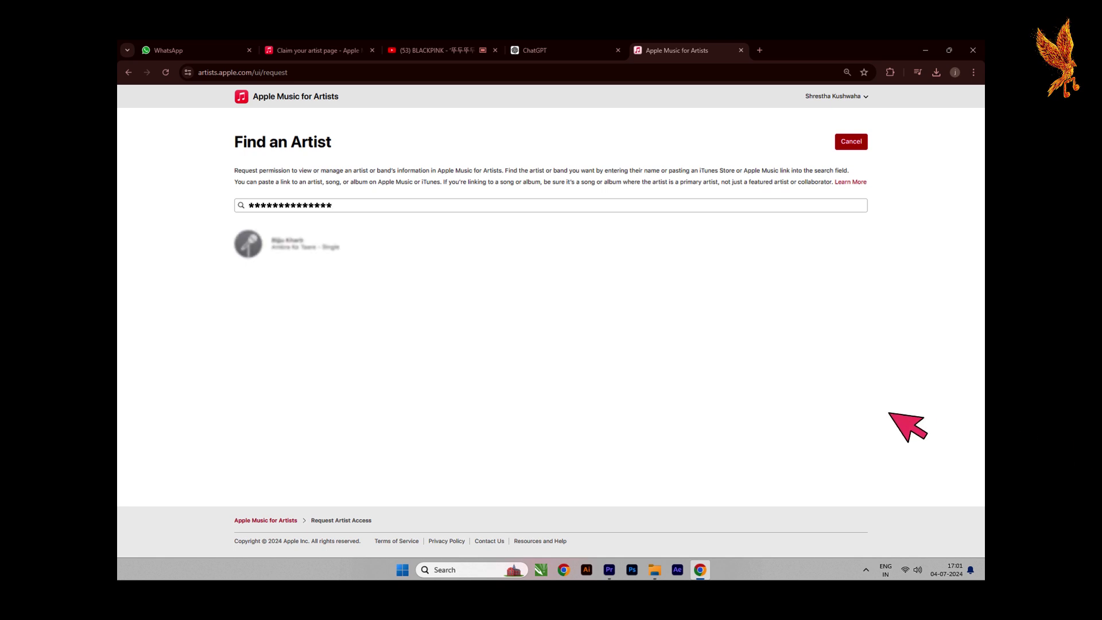
pyautogui.click(298, 243)
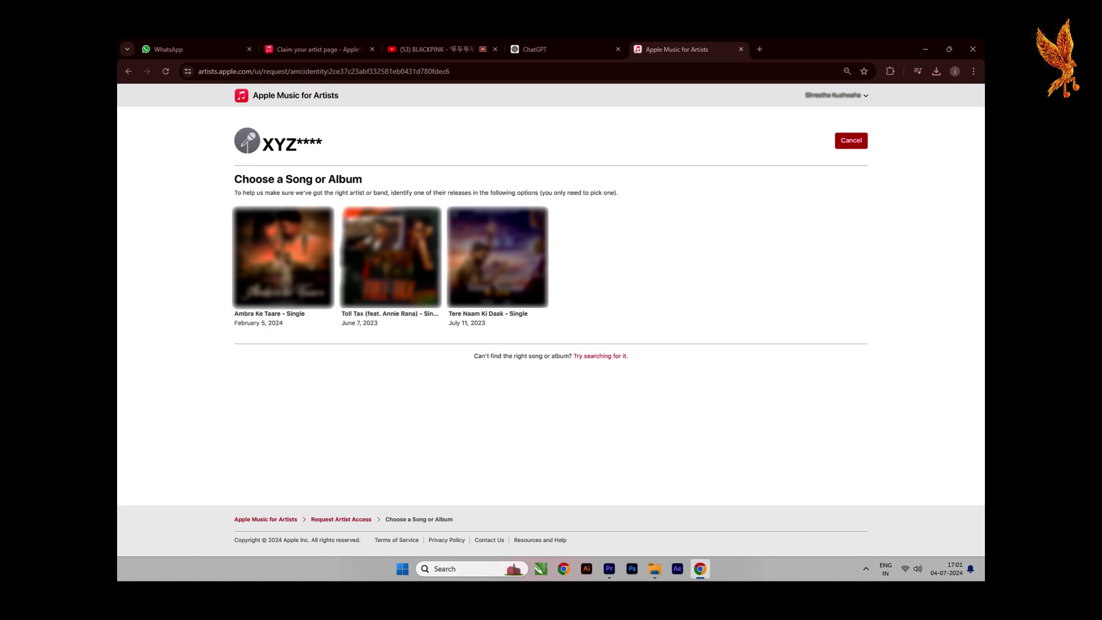
pyautogui.click(319, 305)
pyautogui.write('xyz@')
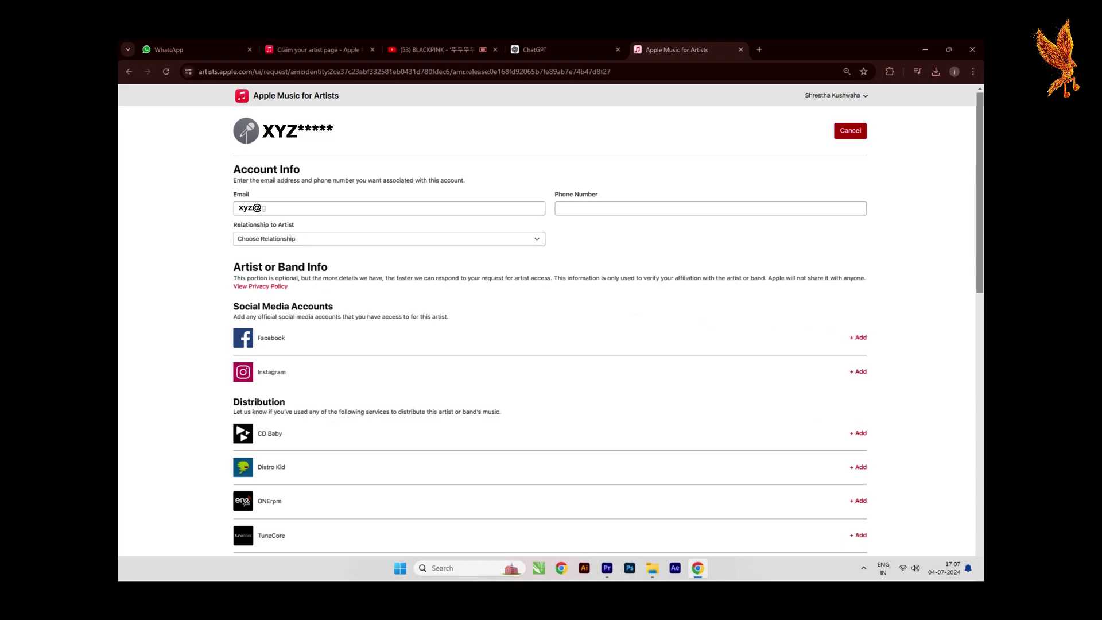
pyautogui.write('gmail.com')
# Fill email, phone, Artist (Self) relationship and label contact details, then submit the access request.
pyautogui.press('Tab')
pyautogui.write('9546******')
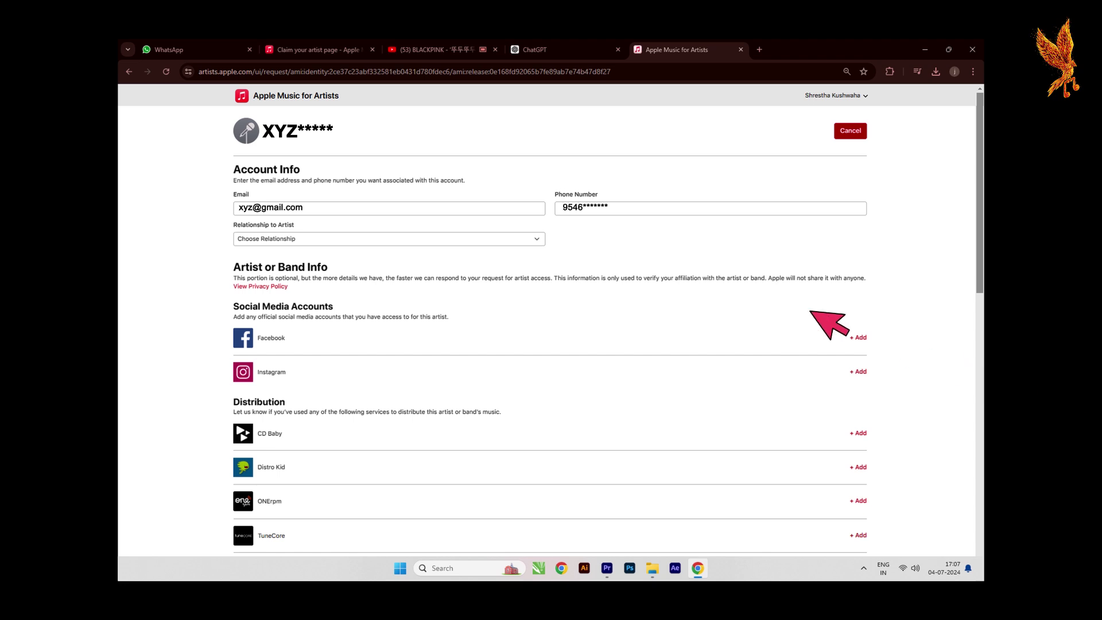
pyautogui.click(535, 241)
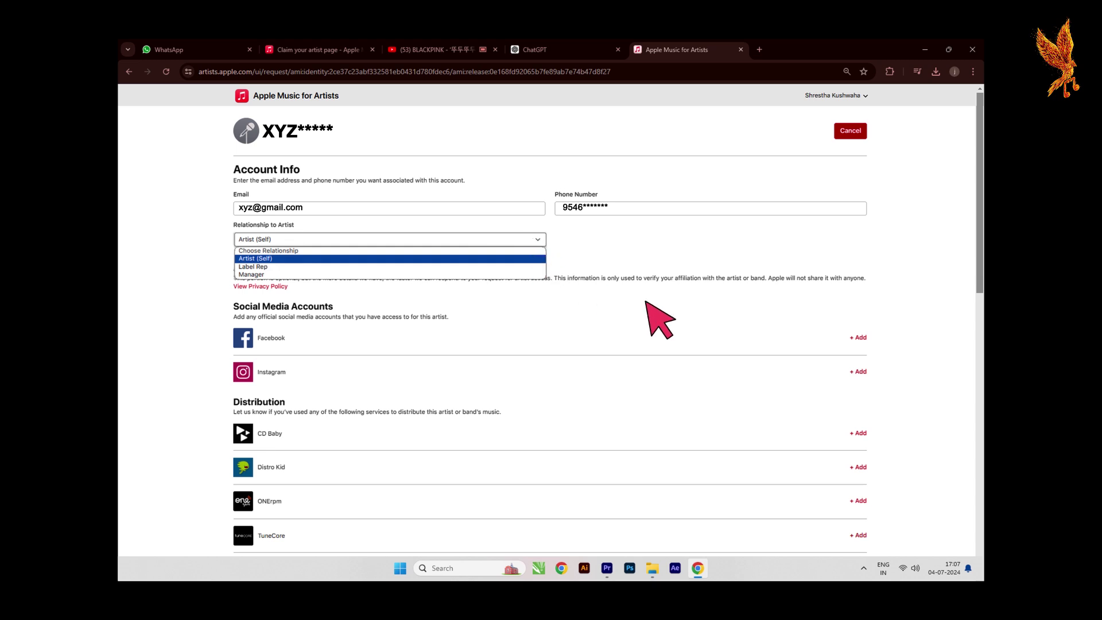
pyautogui.scroll(-1, 552, 333)
pyautogui.scroll(-2, 551, 333)
pyautogui.scroll(-2, 552, 332)
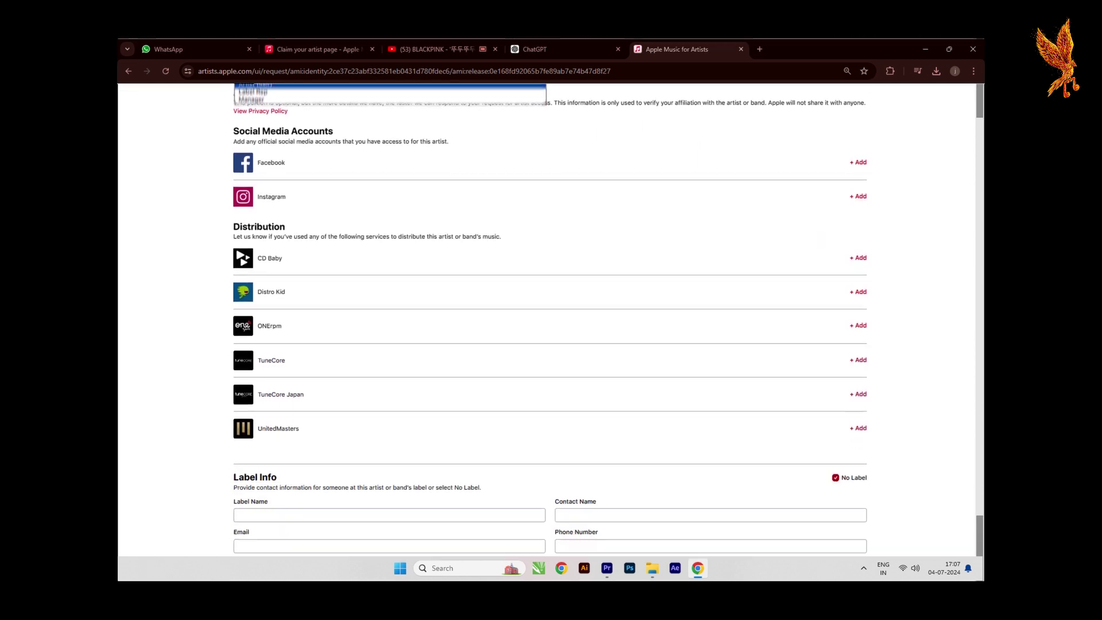
pyautogui.scroll(-2, 551, 333)
pyautogui.scroll(-2, 552, 333)
pyautogui.scroll(-1, 552, 332)
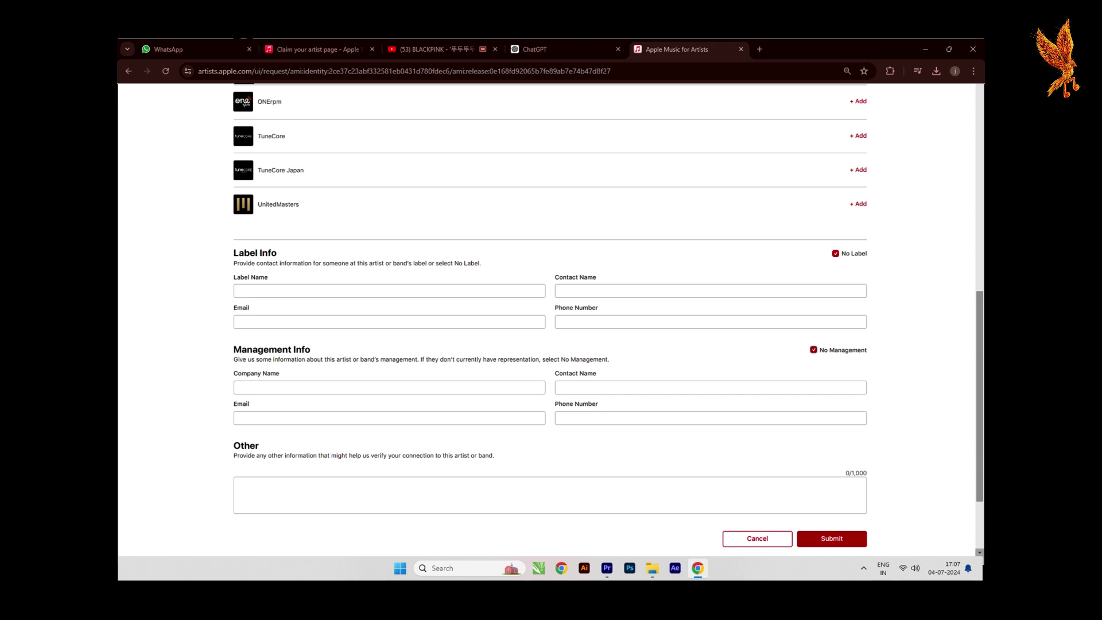
pyautogui.write('XYZ*******')
pyautogui.press('Tab')
pyautogui.press('Tab')
pyautogui.write('XYZ@GMAIL.COM')
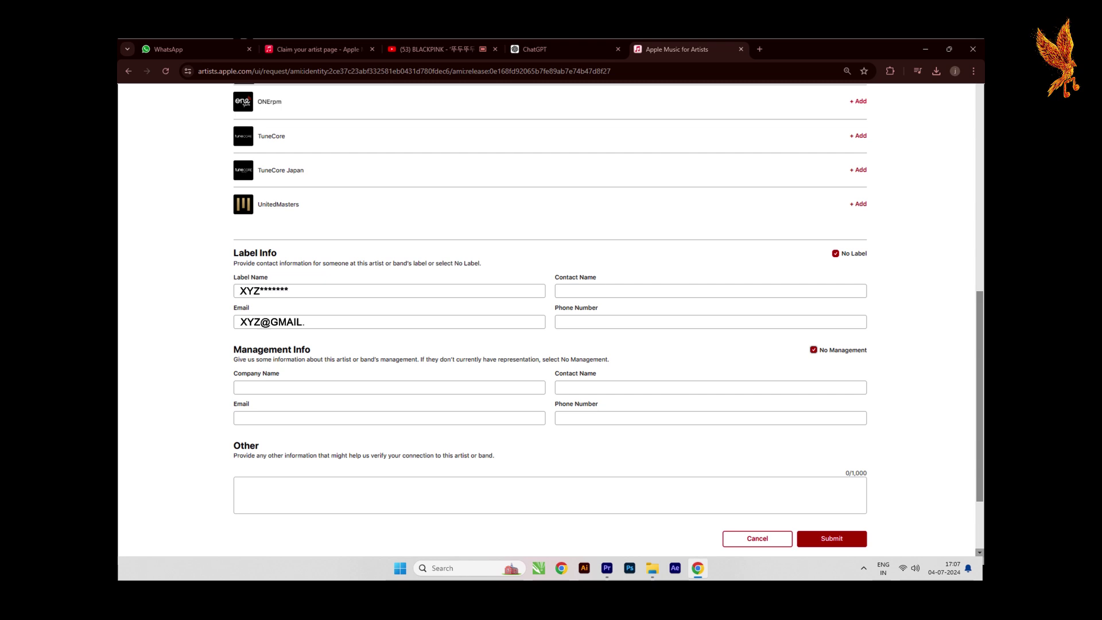
pyautogui.hotkey('shift', 'Tab')
pyautogui.write('95548******')
pyautogui.press('Tab')
pyautogui.press('Tab')
pyautogui.write('95548***')
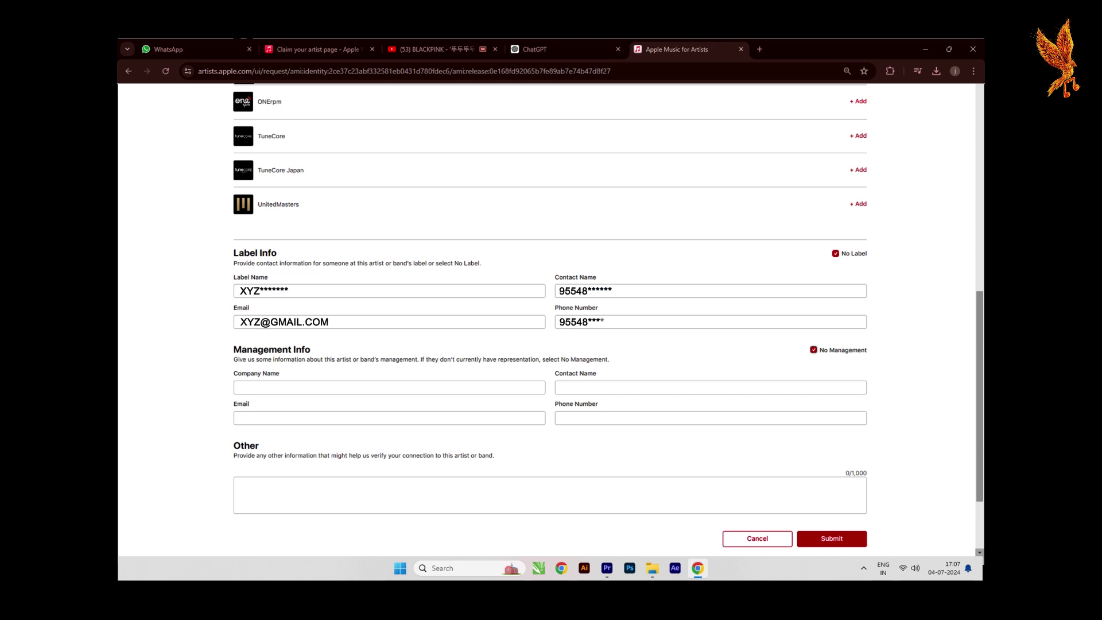
pyautogui.write('***')
pyautogui.click(828, 543)
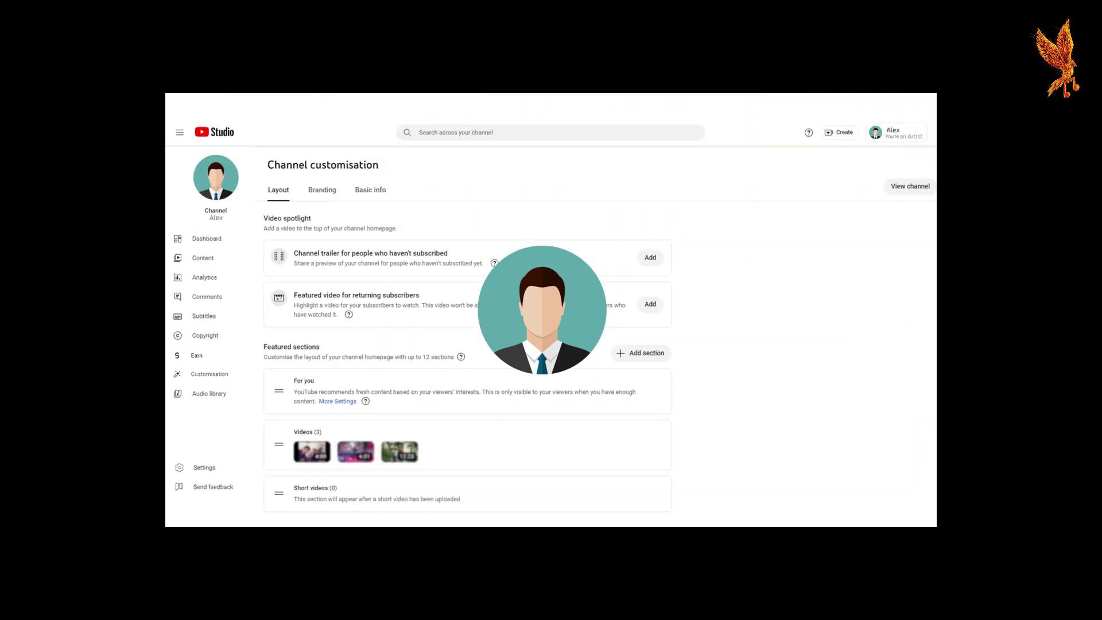
# View the channel's Branding settings: profile picture, banner image and video watermark.
pyautogui.click(334, 191)
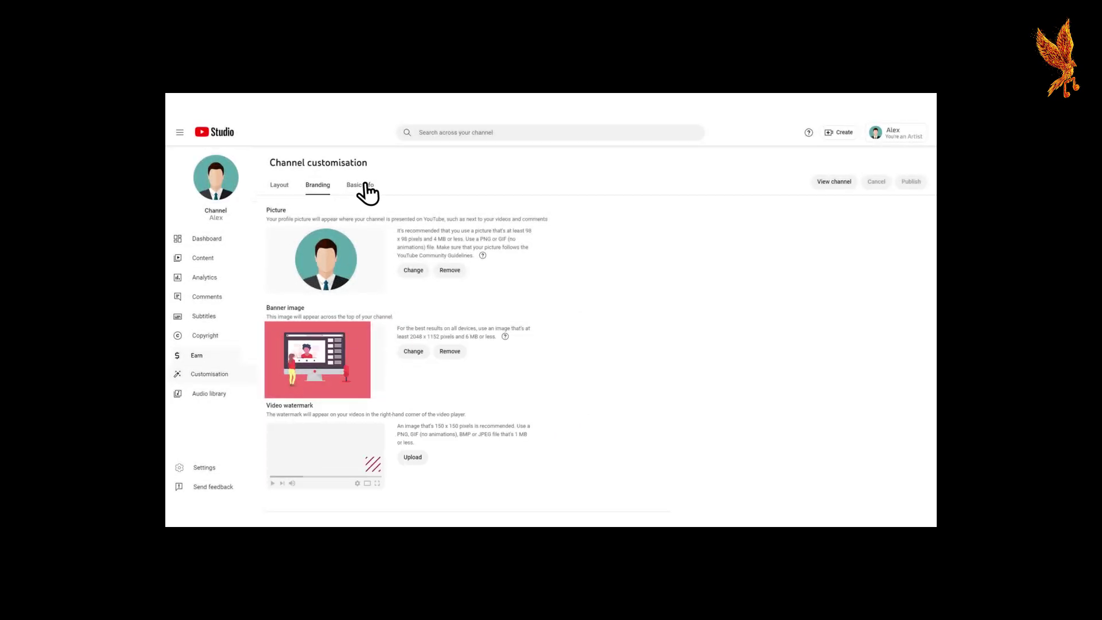
pyautogui.click(365, 186)
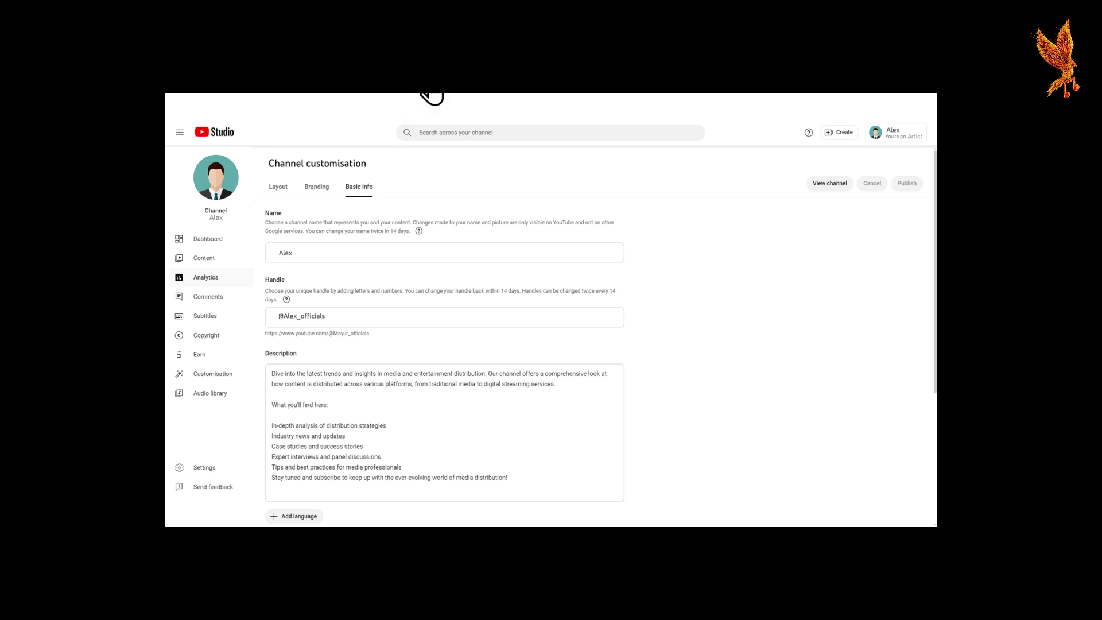